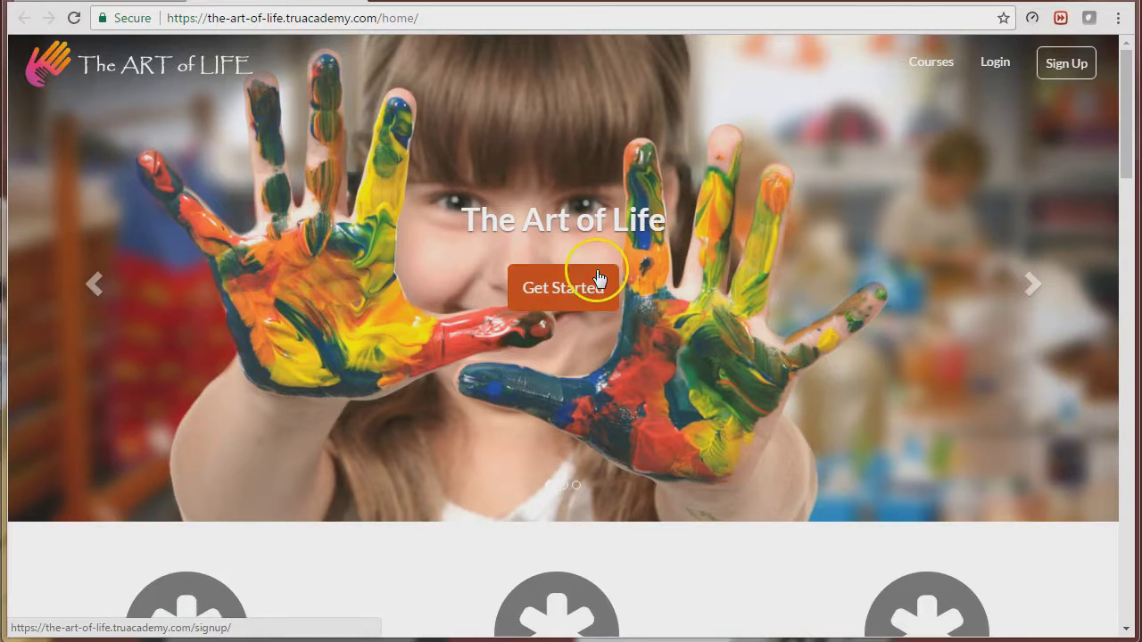
Scroll down through the live Art of Life landing page.
{"action": "scroll", "coordinate": [991, 551], "scroll_direction": "down", "scroll_amount": 4}
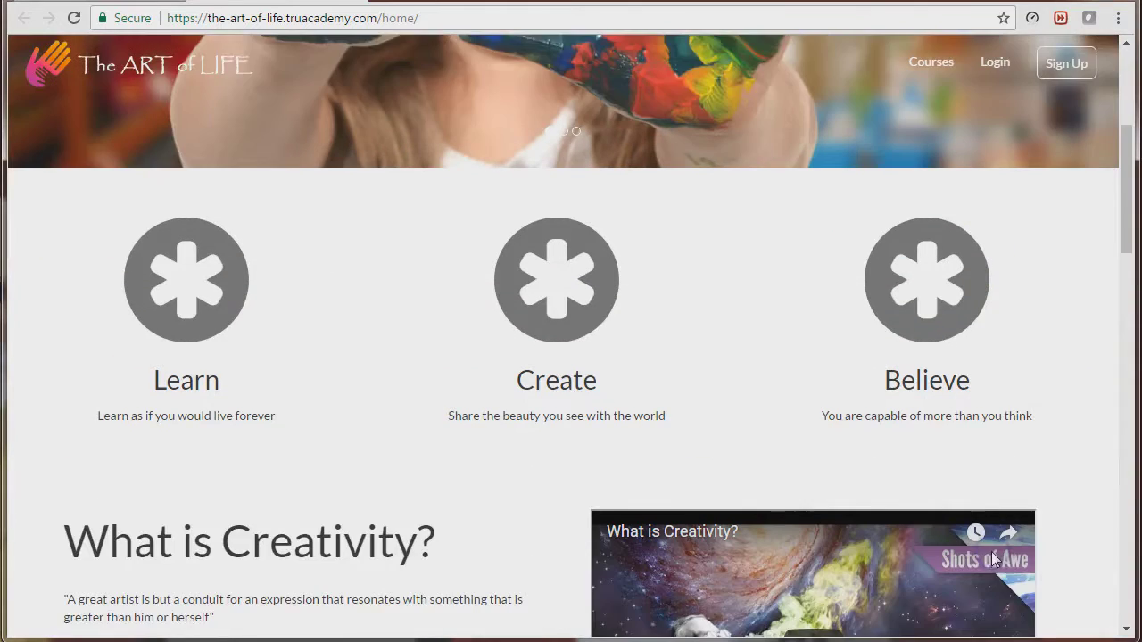
{"action": "scroll", "coordinate": [995, 560], "scroll_direction": "down", "scroll_amount": 1}
{"action": "scroll", "coordinate": [995, 560], "scroll_direction": "down", "scroll_amount": 1}
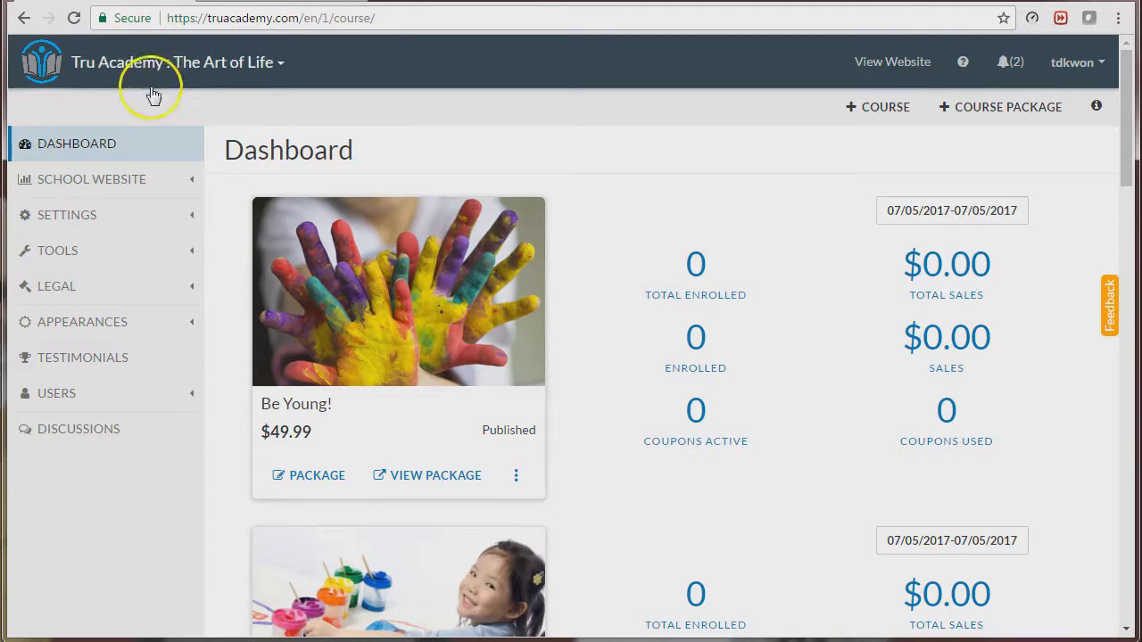
Open the Homepage Editor from the School Website sidebar section.
{"action": "left_click", "coordinate": [193, 185]}
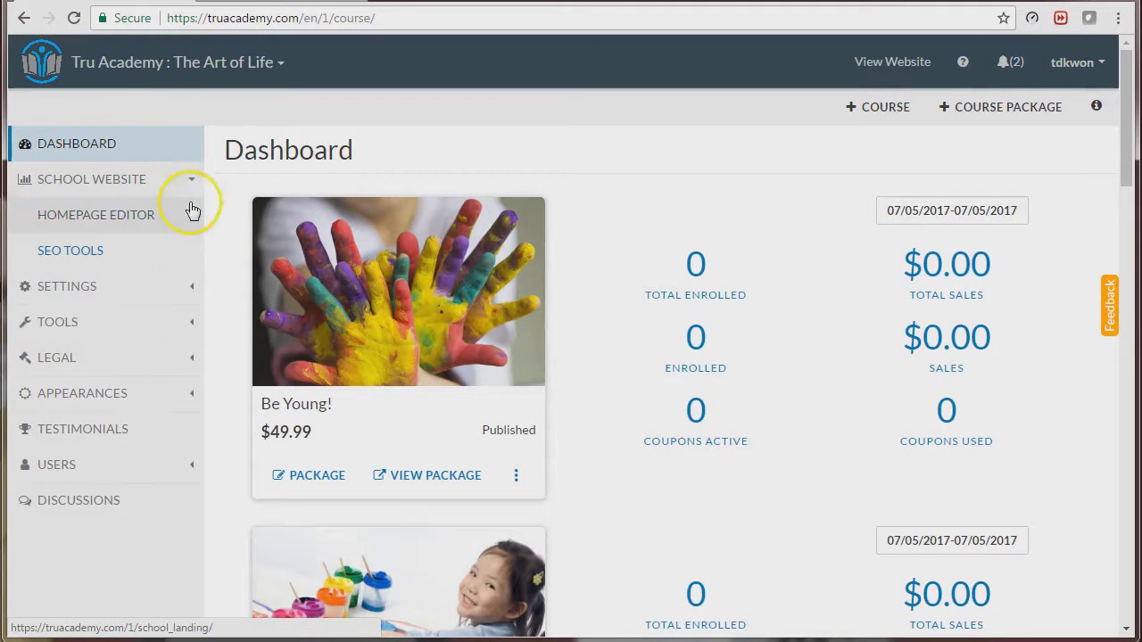
{"action": "left_click", "coordinate": [174, 227]}
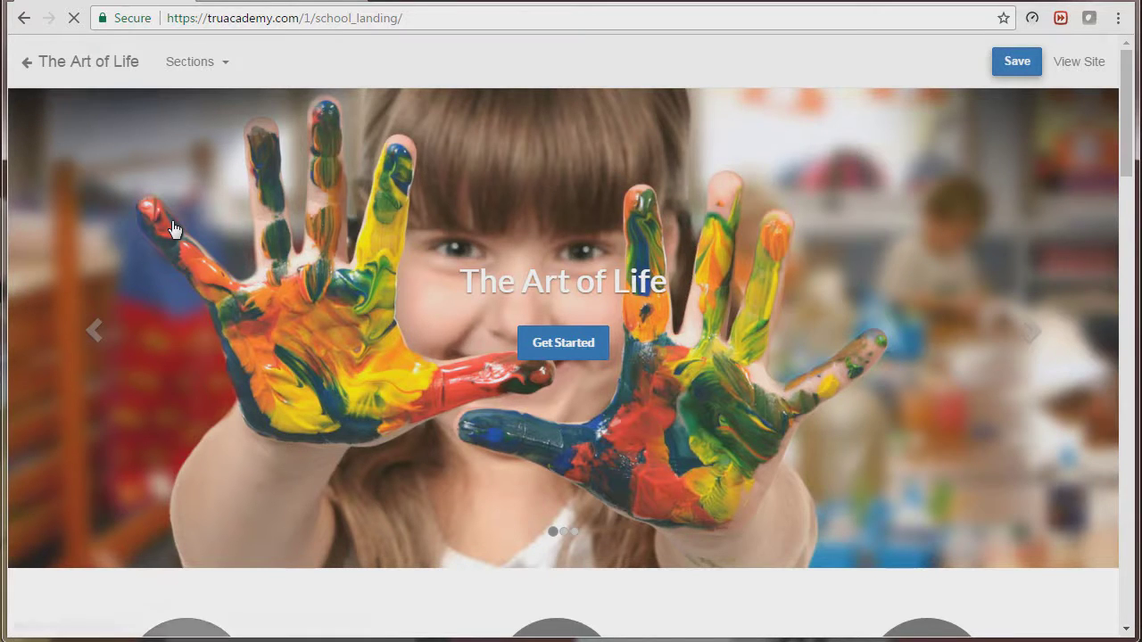
{"action": "scroll", "coordinate": [330, 323], "scroll_direction": "down", "scroll_amount": 1}
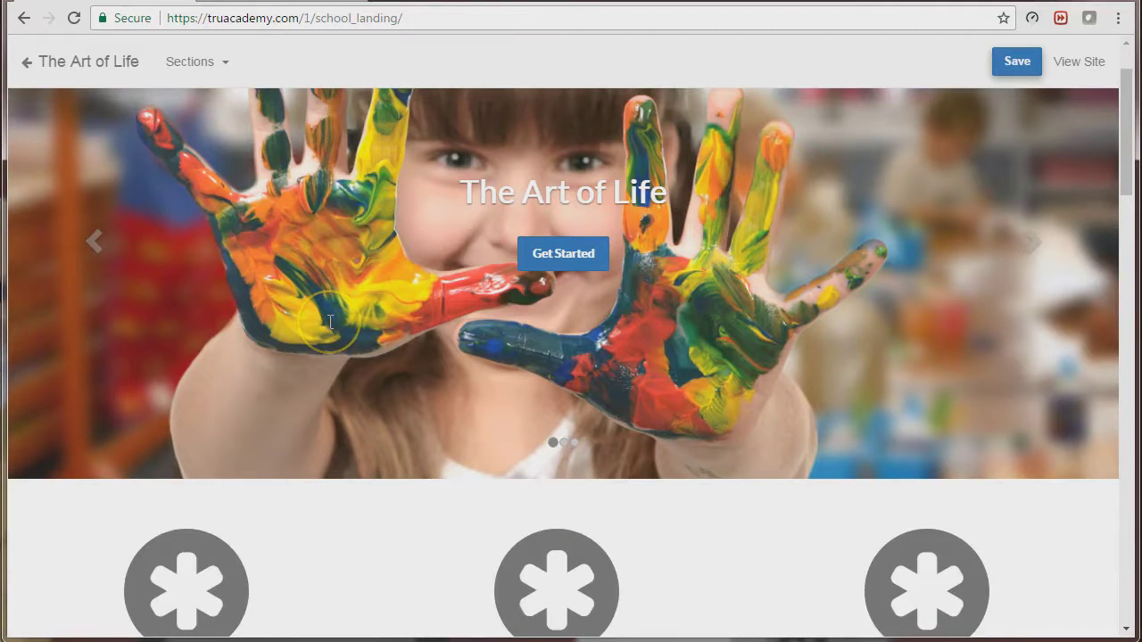
{"action": "scroll", "coordinate": [330, 323], "scroll_direction": "down", "scroll_amount": 4}
{"action": "scroll", "coordinate": [330, 322], "scroll_direction": "down", "scroll_amount": 1}
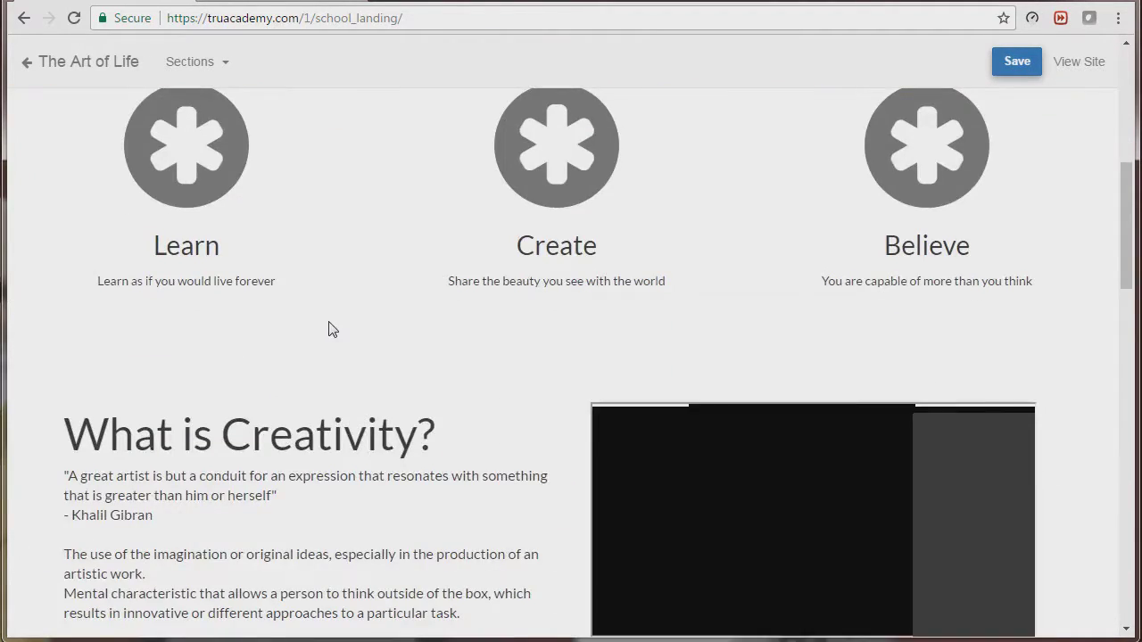
{"action": "scroll", "coordinate": [330, 323], "scroll_direction": "down", "scroll_amount": 1}
{"action": "scroll", "coordinate": [330, 323], "scroll_direction": "down", "scroll_amount": 1}
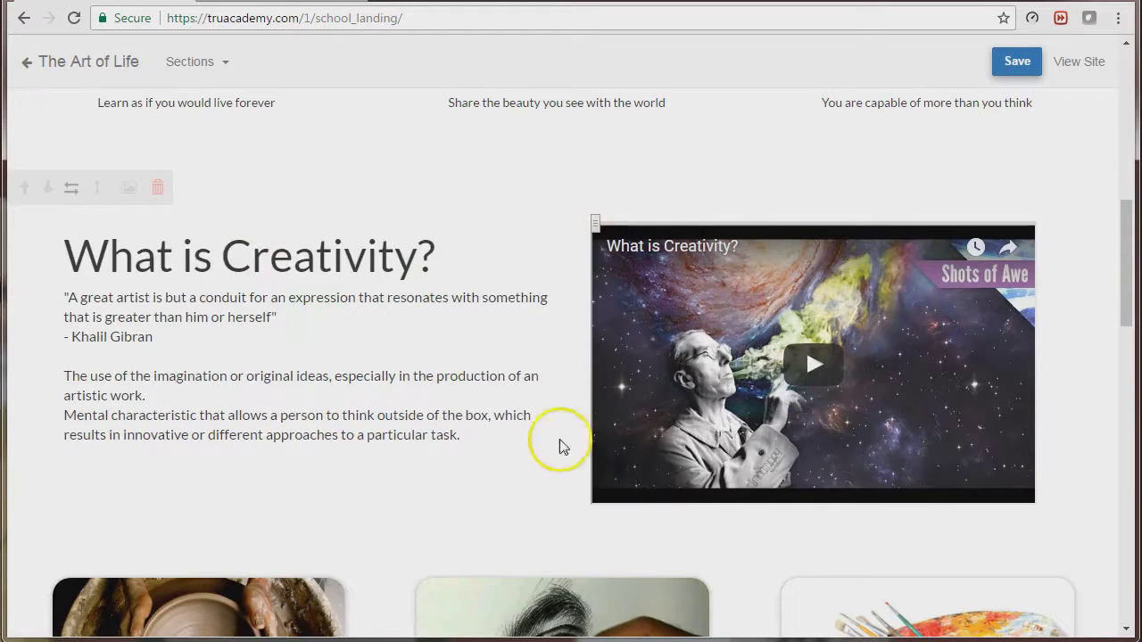
{"action": "mouse_move", "coordinate": [722, 350]}
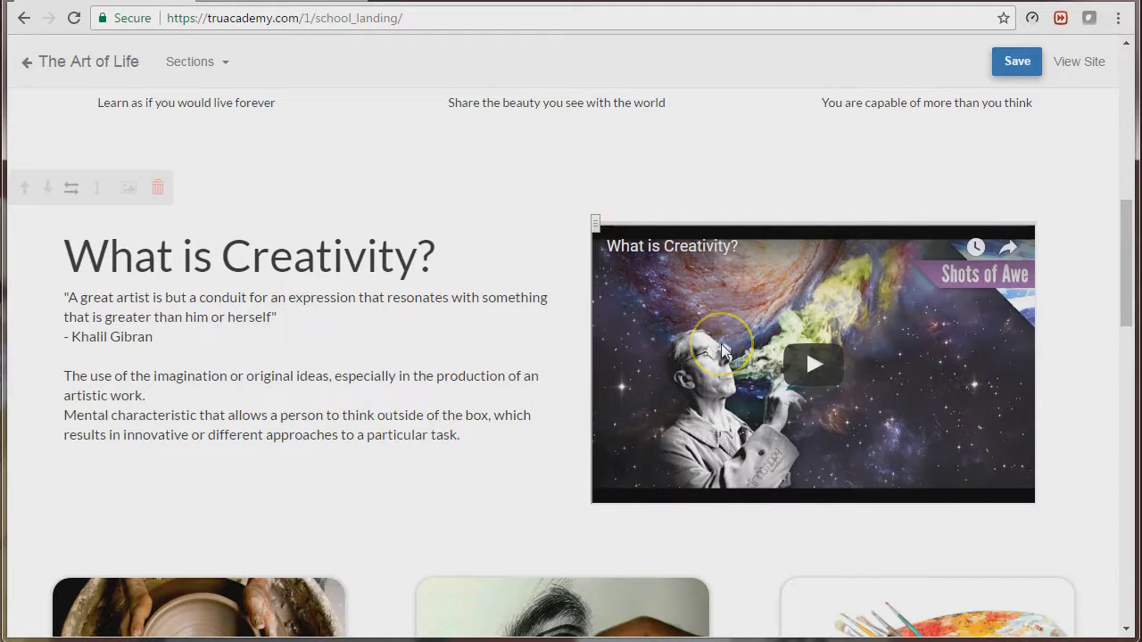
{"action": "scroll", "coordinate": [395, 375], "scroll_direction": "up", "scroll_amount": 1}
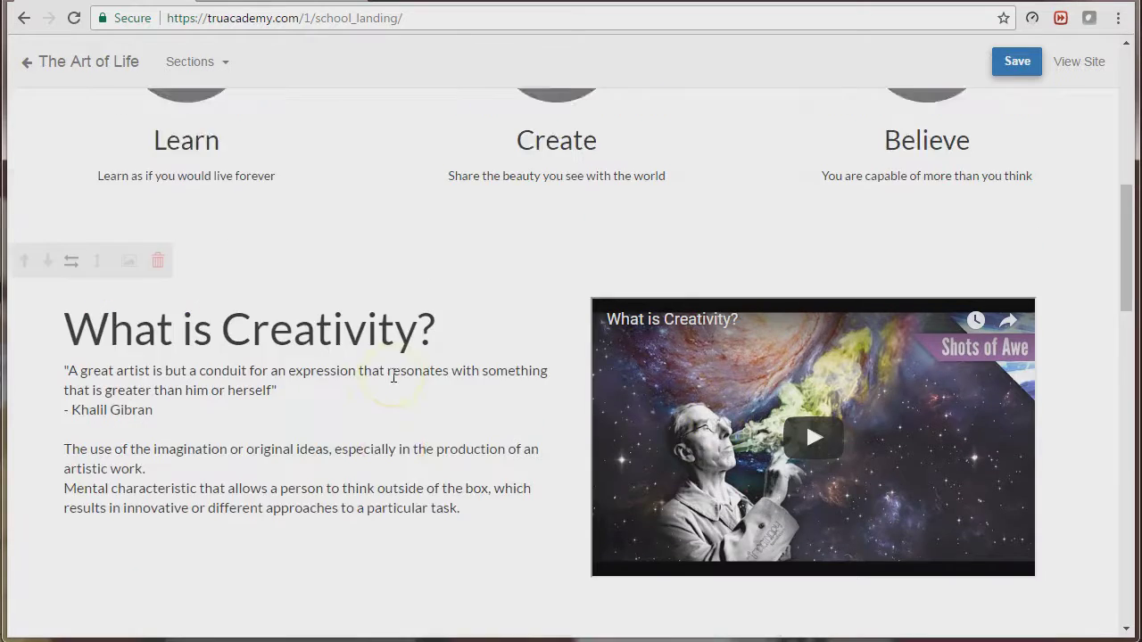
{"action": "scroll", "coordinate": [394, 375], "scroll_direction": "up", "scroll_amount": 4}
{"action": "scroll", "coordinate": [393, 375], "scroll_direction": "up", "scroll_amount": 2}
{"action": "scroll", "coordinate": [392, 375], "scroll_direction": "up", "scroll_amount": 2}
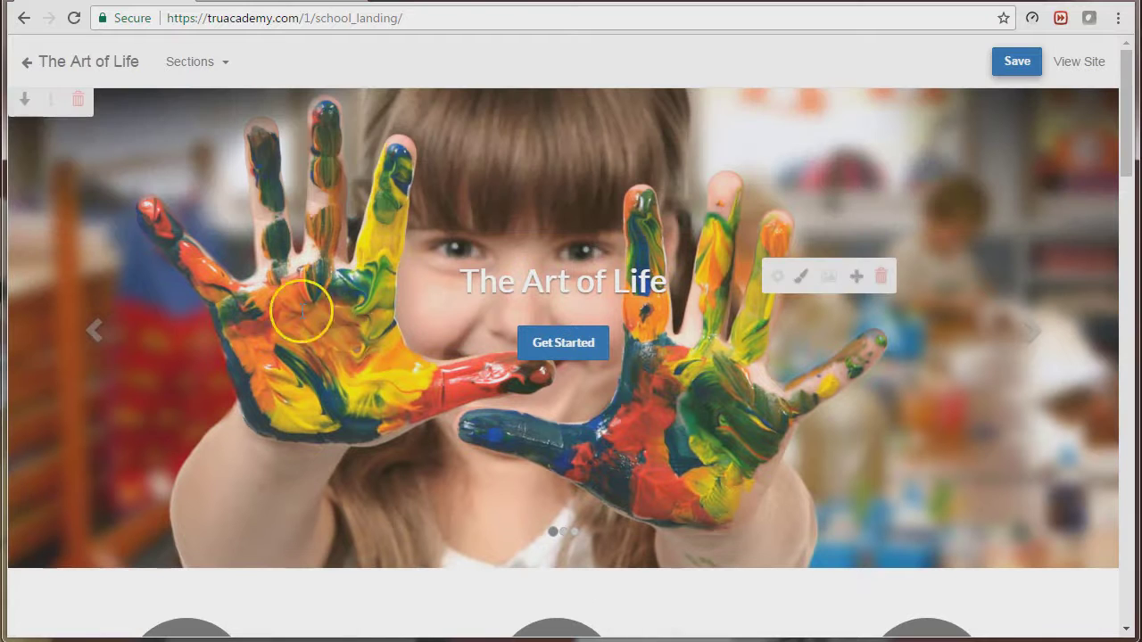
Add a featurette section and move it down twice, below the Learn/Create/Believe row.
{"action": "left_click", "coordinate": [215, 72]}
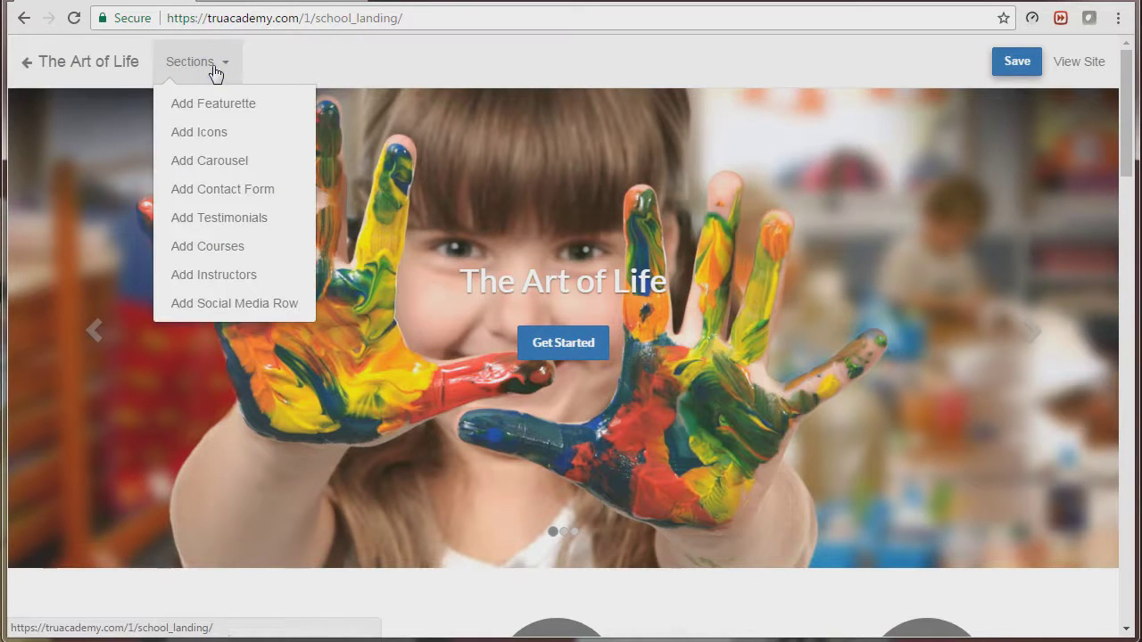
{"action": "left_click", "coordinate": [229, 105]}
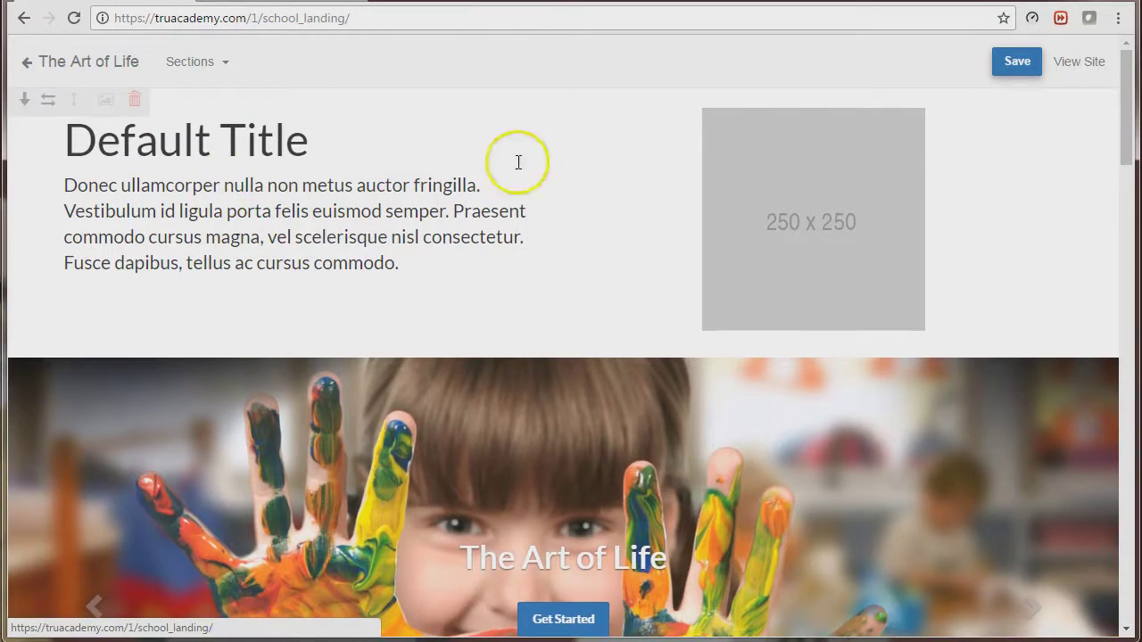
{"action": "mouse_move", "coordinate": [812, 218]}
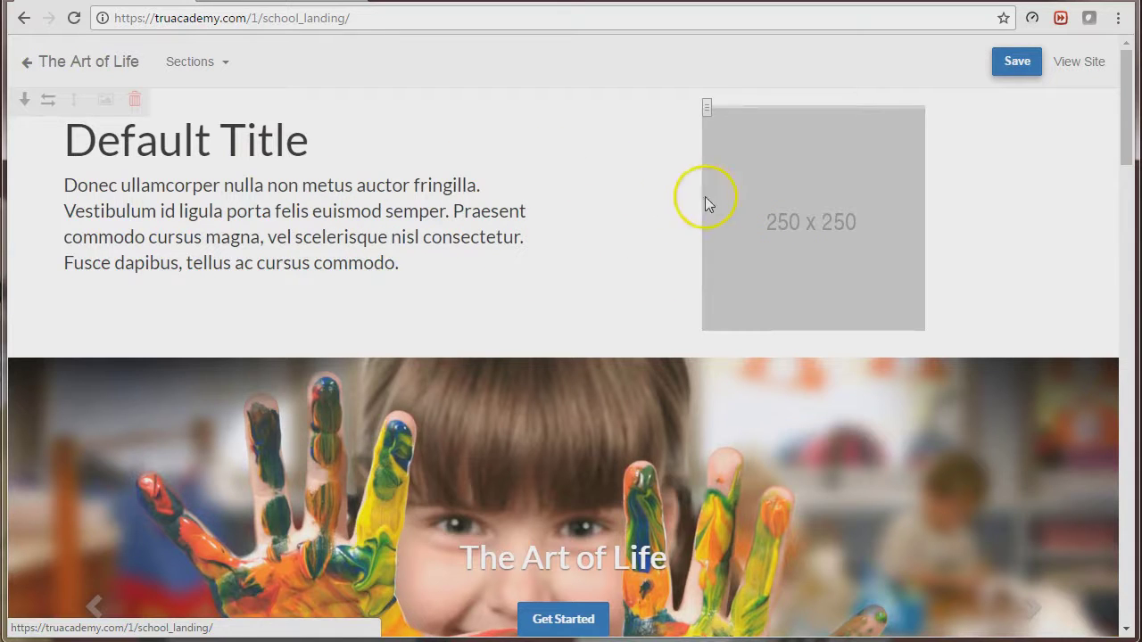
{"action": "left_click", "coordinate": [24, 98]}
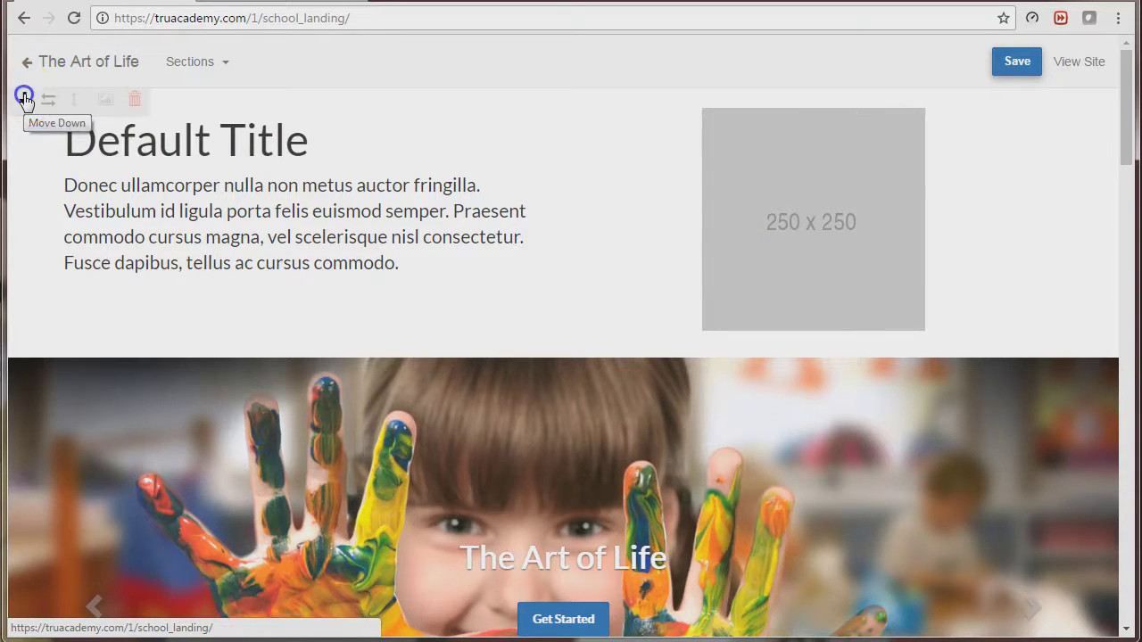
{"action": "scroll", "coordinate": [59, 476], "scroll_direction": "down", "scroll_amount": 2}
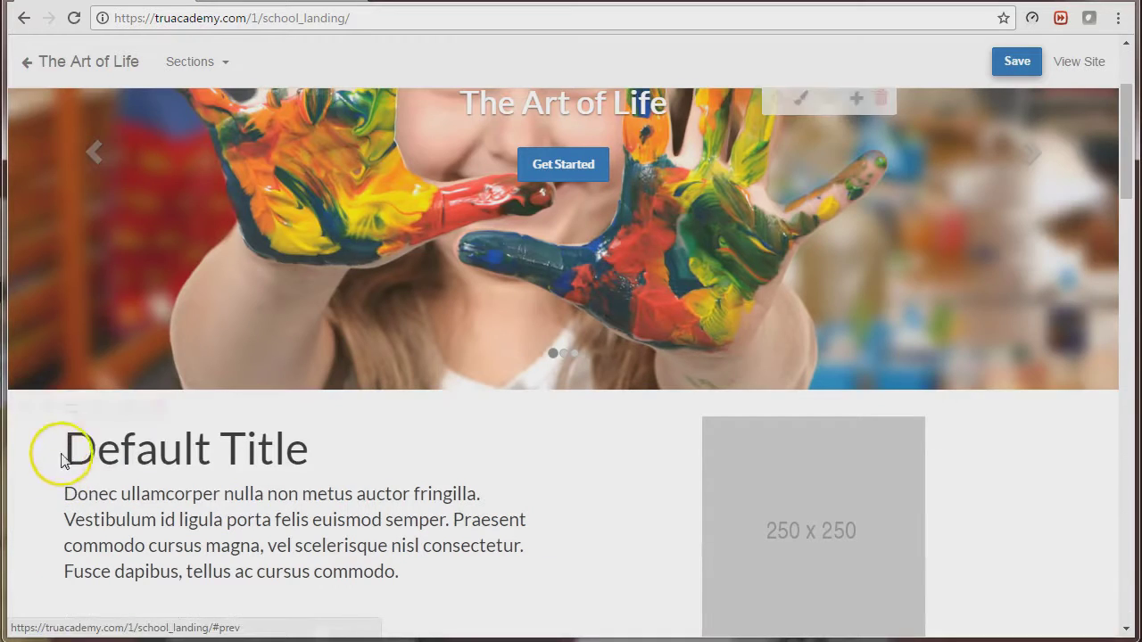
{"action": "left_click", "coordinate": [42, 408]}
{"action": "scroll", "coordinate": [89, 459], "scroll_direction": "down", "scroll_amount": 1}
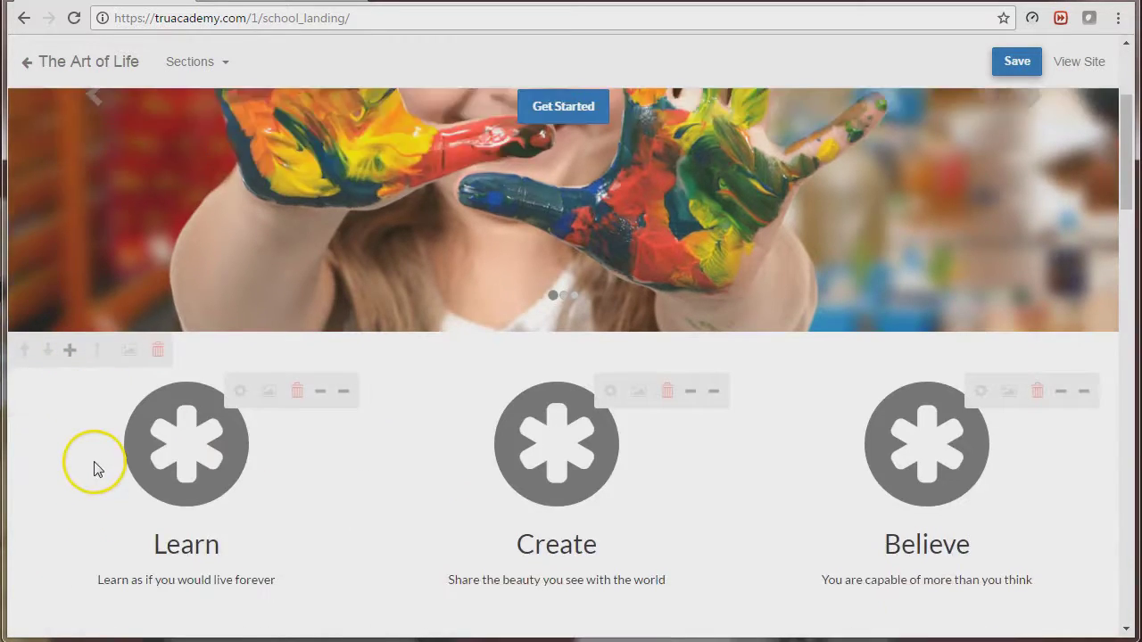
{"action": "scroll", "coordinate": [92, 464], "scroll_direction": "down", "scroll_amount": 2}
{"action": "scroll", "coordinate": [89, 458], "scroll_direction": "down", "scroll_amount": 1}
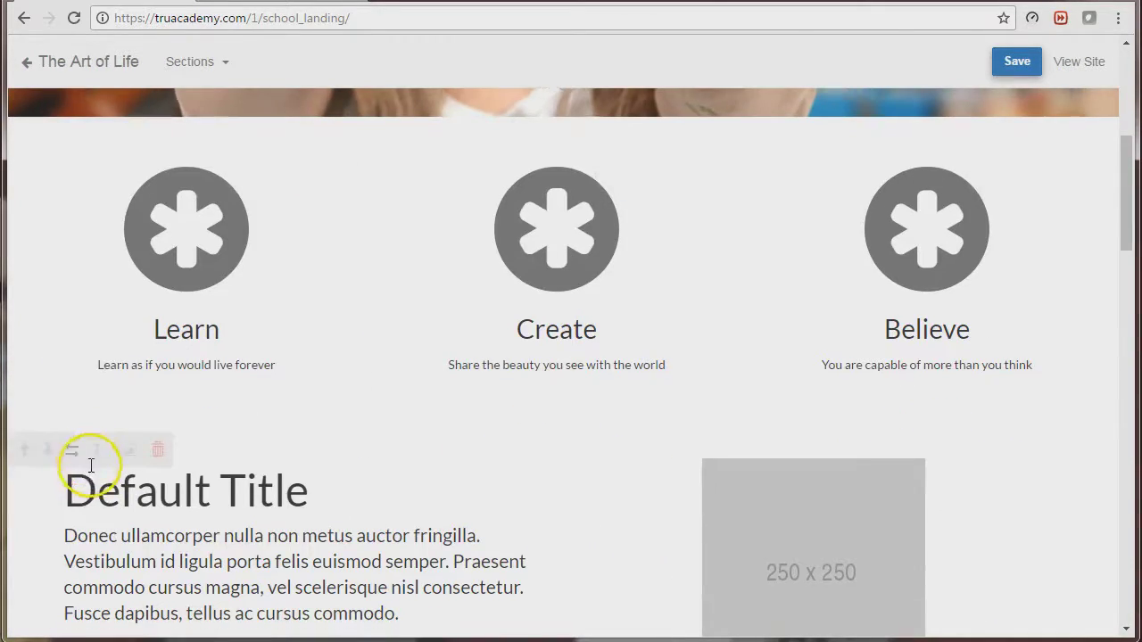
{"action": "scroll", "coordinate": [84, 461], "scroll_direction": "down", "scroll_amount": 1}
{"action": "scroll", "coordinate": [92, 471], "scroll_direction": "down", "scroll_amount": 1}
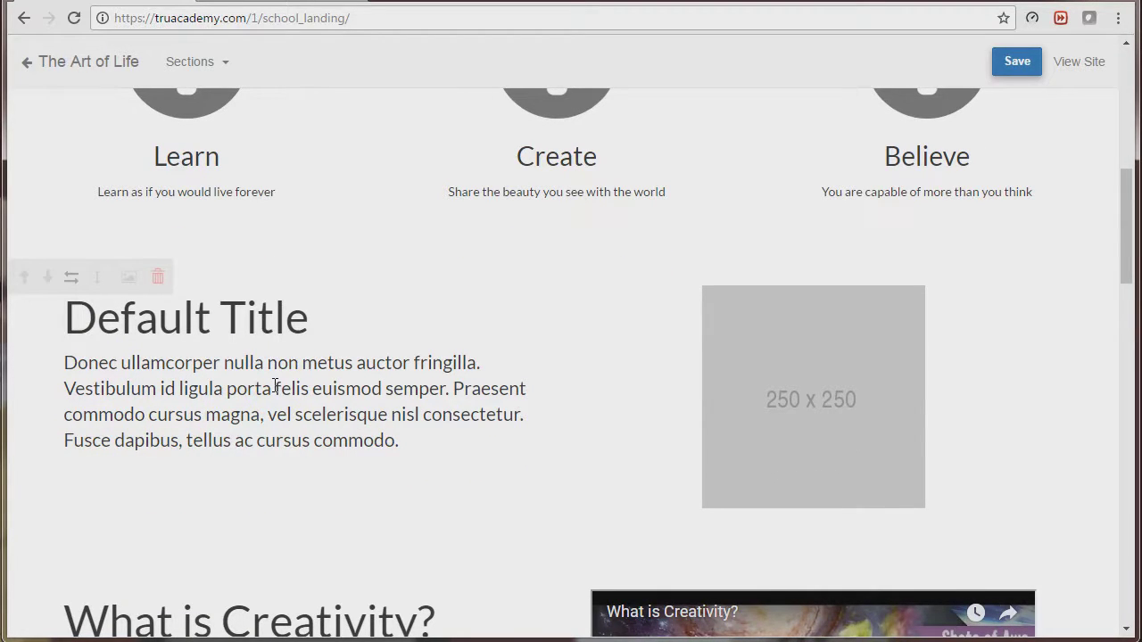
Flip the featurette to put the image left, and open the Multimedia Uploader for its placeholder.
{"action": "left_click", "coordinate": [71, 280]}
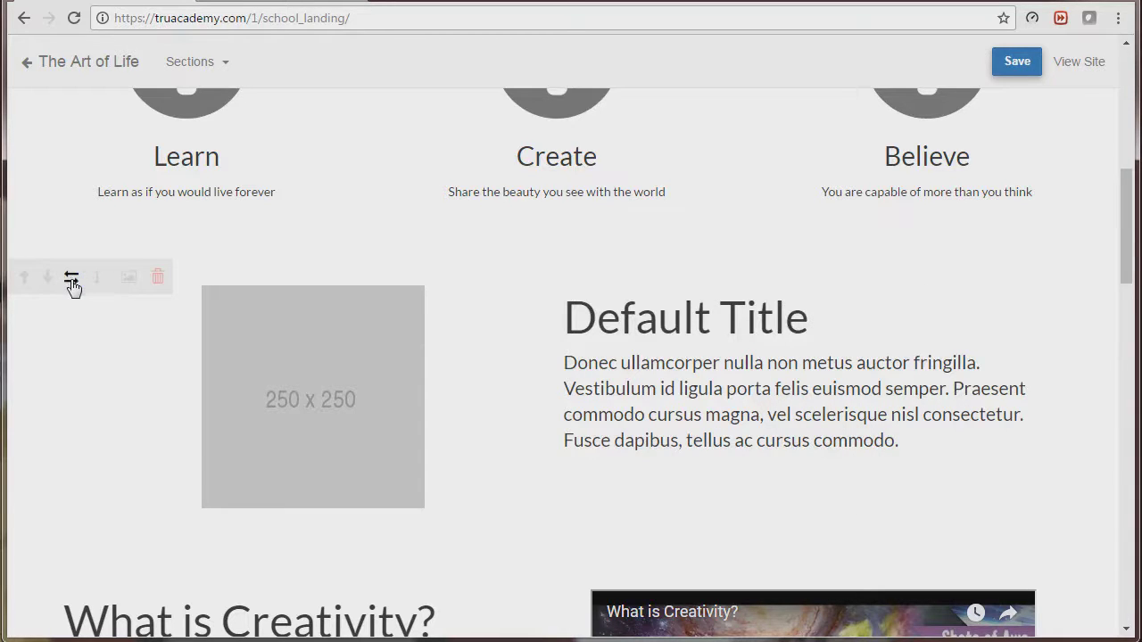
{"action": "left_click", "coordinate": [347, 399]}
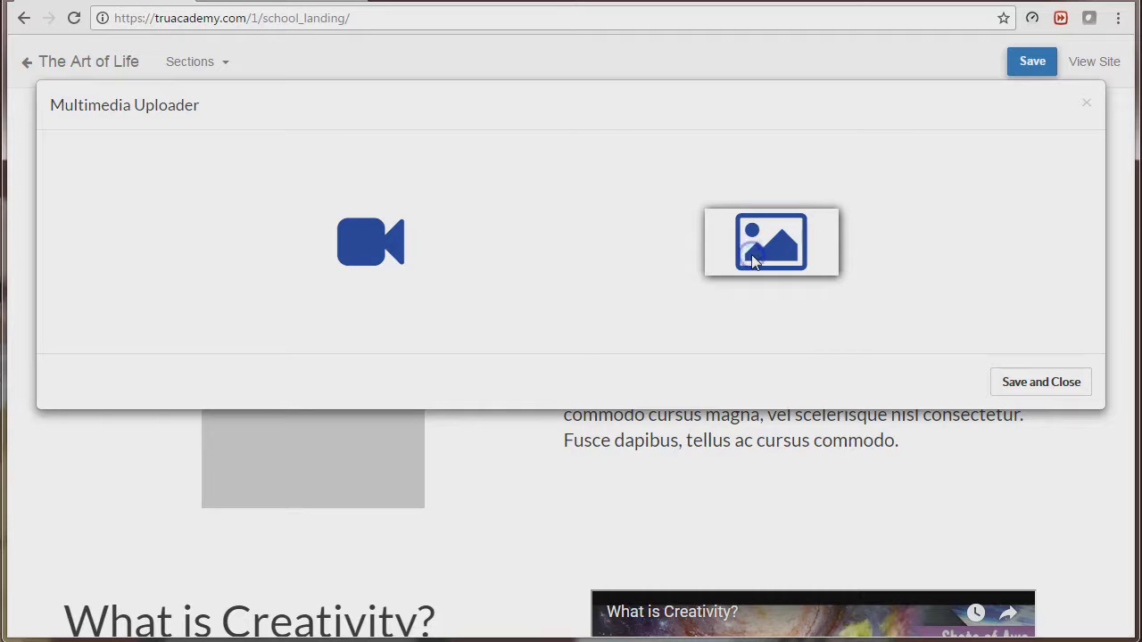
Upload the painted-hands photo as the featurette's image.
{"action": "left_click", "coordinate": [752, 261]}
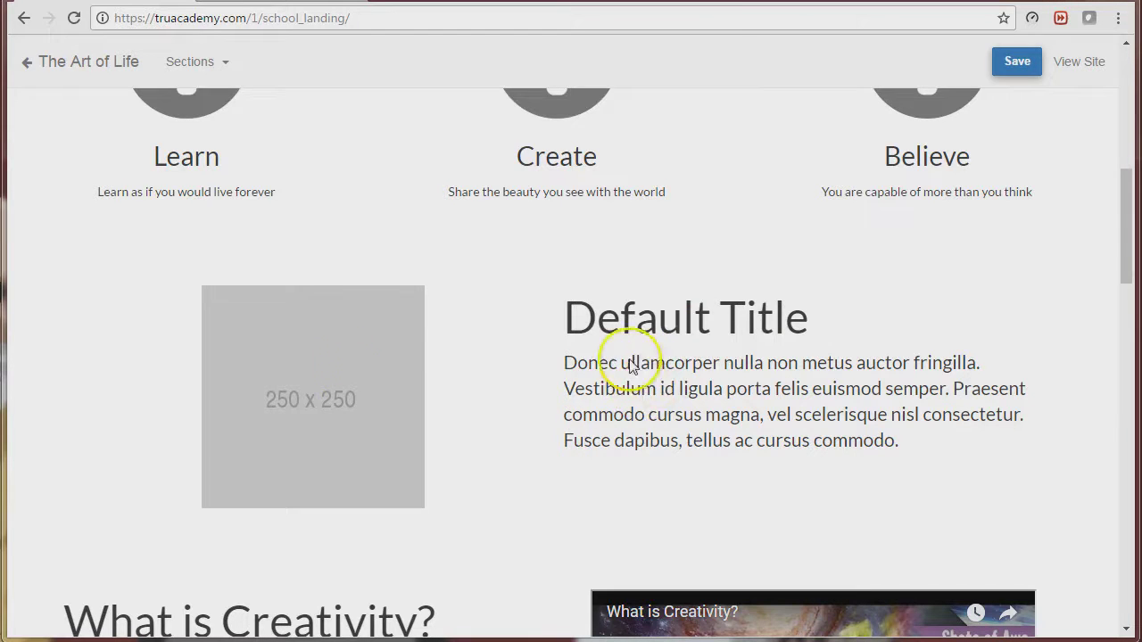
{"action": "left_click", "coordinate": [328, 372]}
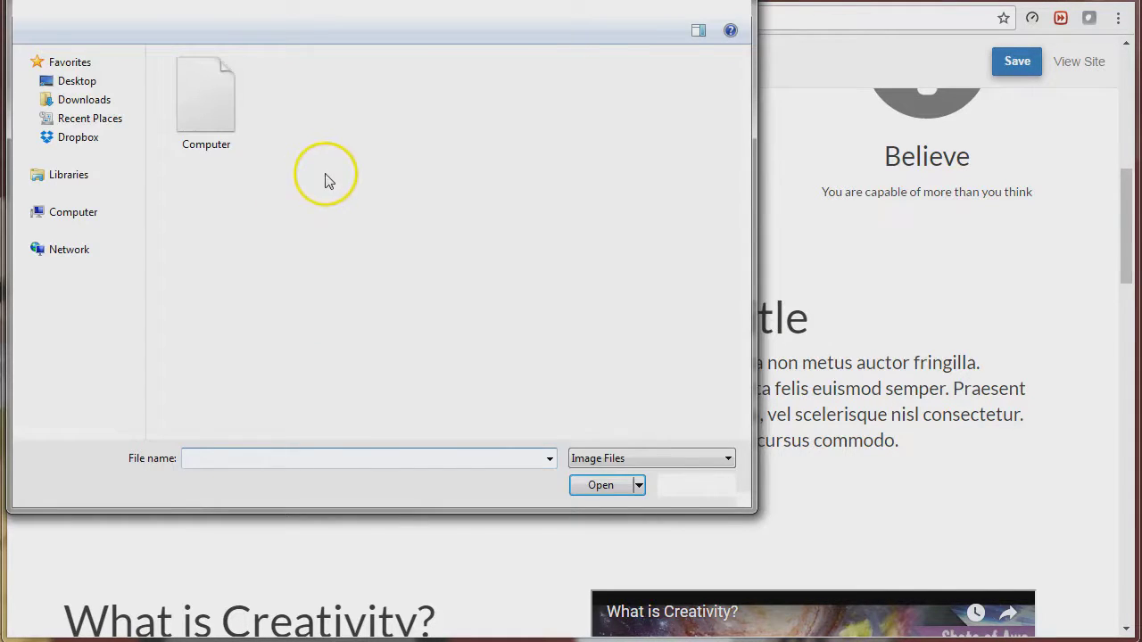
{"action": "left_click", "coordinate": [600, 486]}
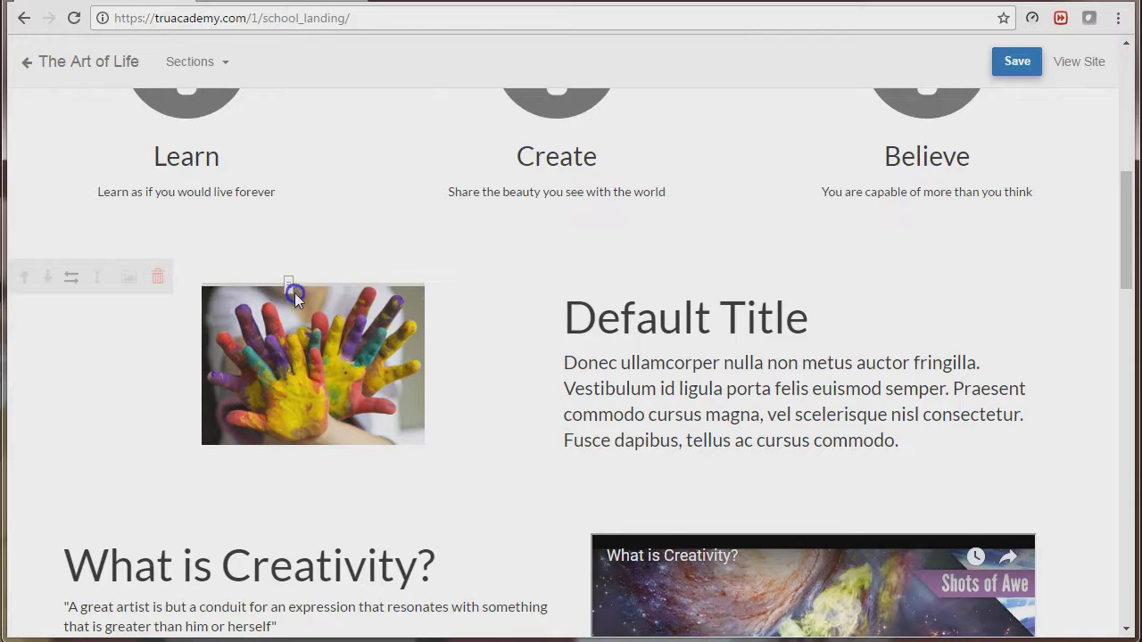
Resize the hands picture slightly larger and reopen its Multimedia Uploader.
{"action": "left_click_drag", "start_coordinate": [291, 293], "coordinate": [302, 288]}
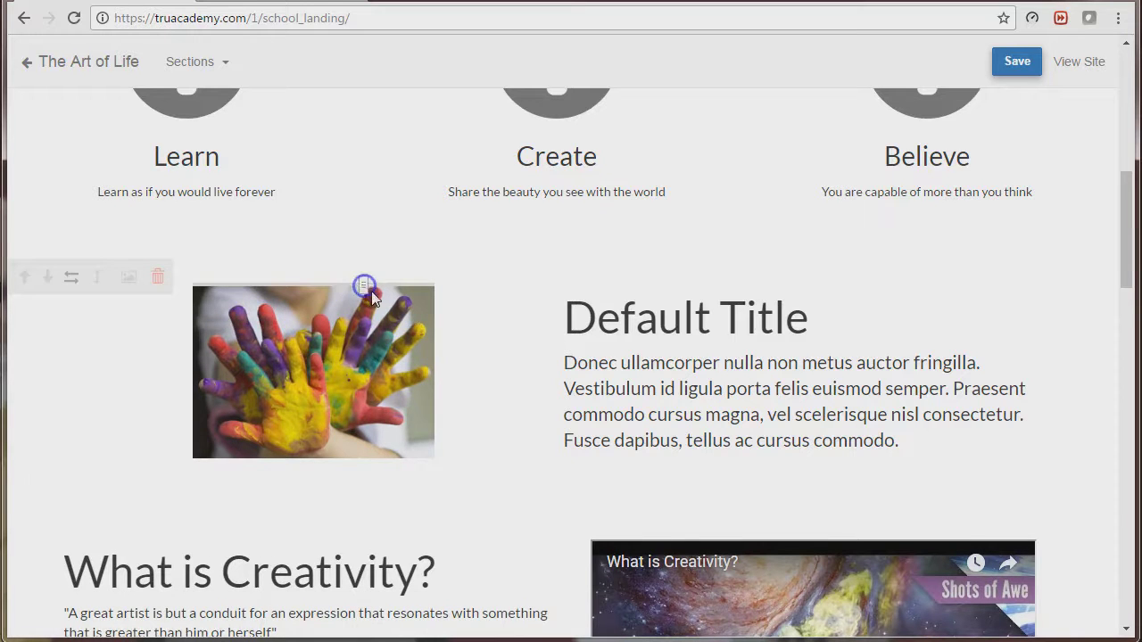
{"action": "left_click_drag", "start_coordinate": [371, 294], "coordinate": [375, 287]}
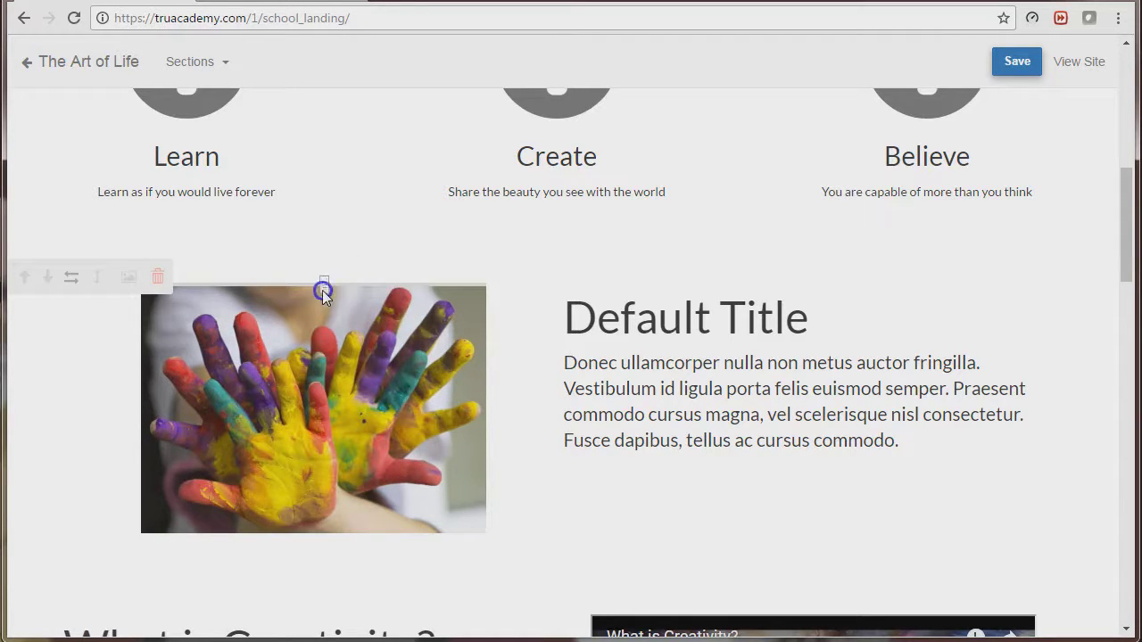
{"action": "left_click_drag", "start_coordinate": [323, 290], "coordinate": [306, 288]}
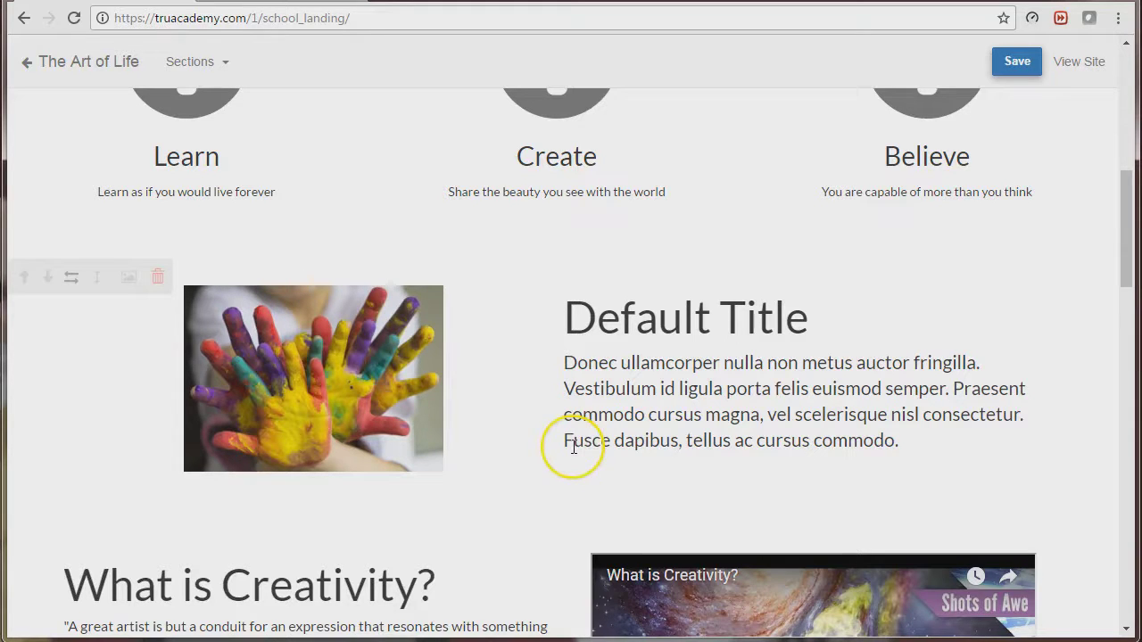
{"action": "left_click", "coordinate": [406, 410]}
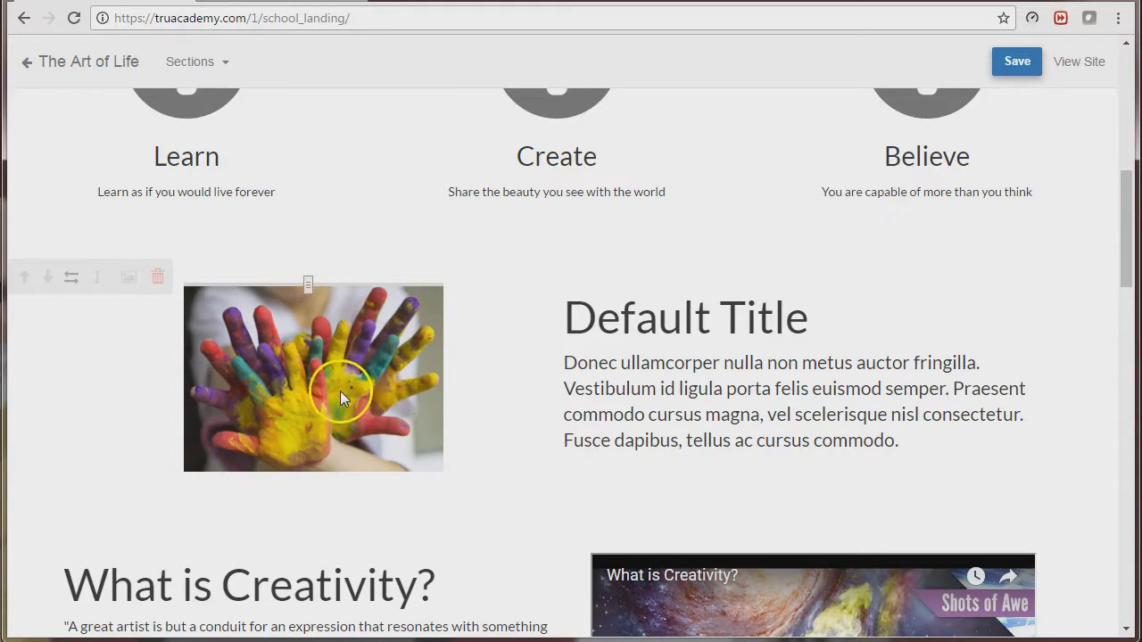
{"action": "left_click", "coordinate": [233, 542]}
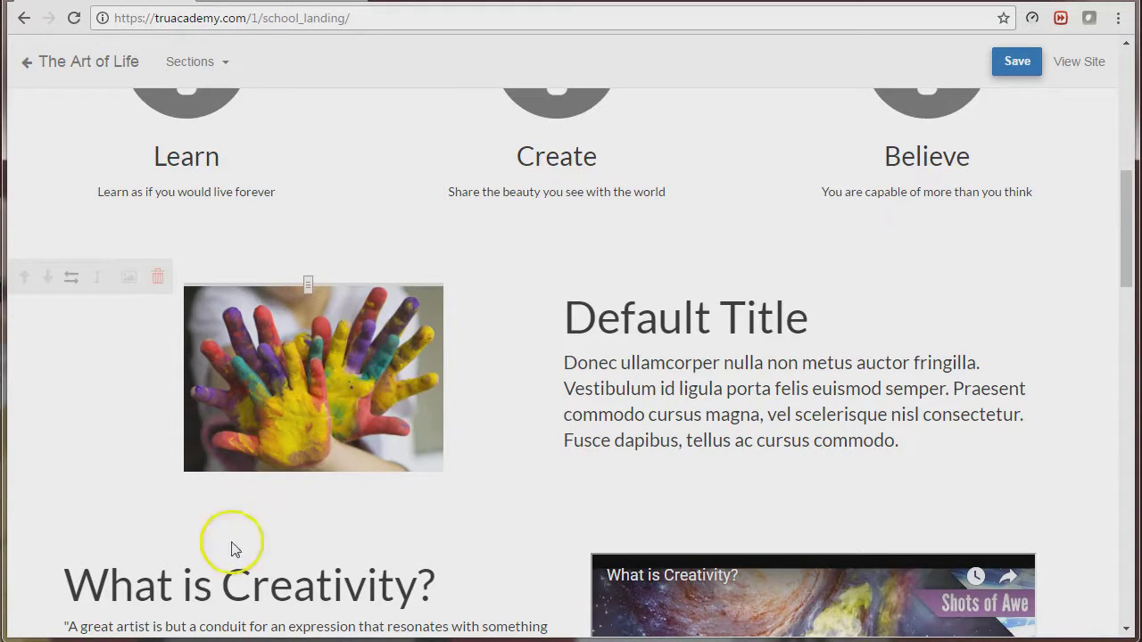
{"action": "left_click", "coordinate": [556, 357]}
{"action": "left_click", "coordinate": [400, 361]}
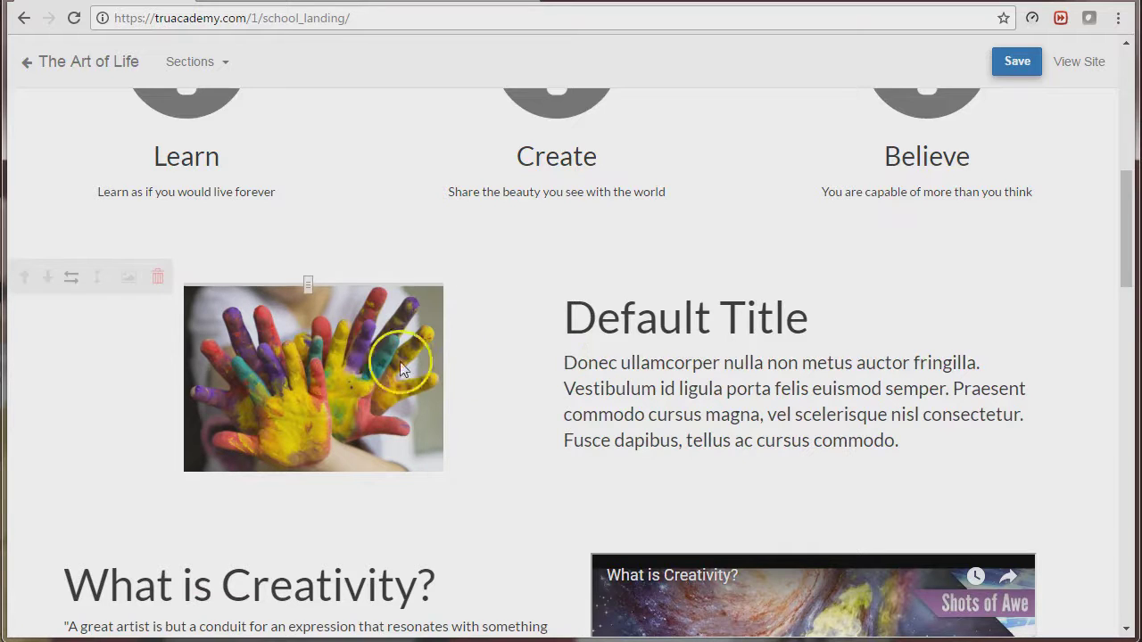
{"action": "double_click", "coordinate": [328, 367]}
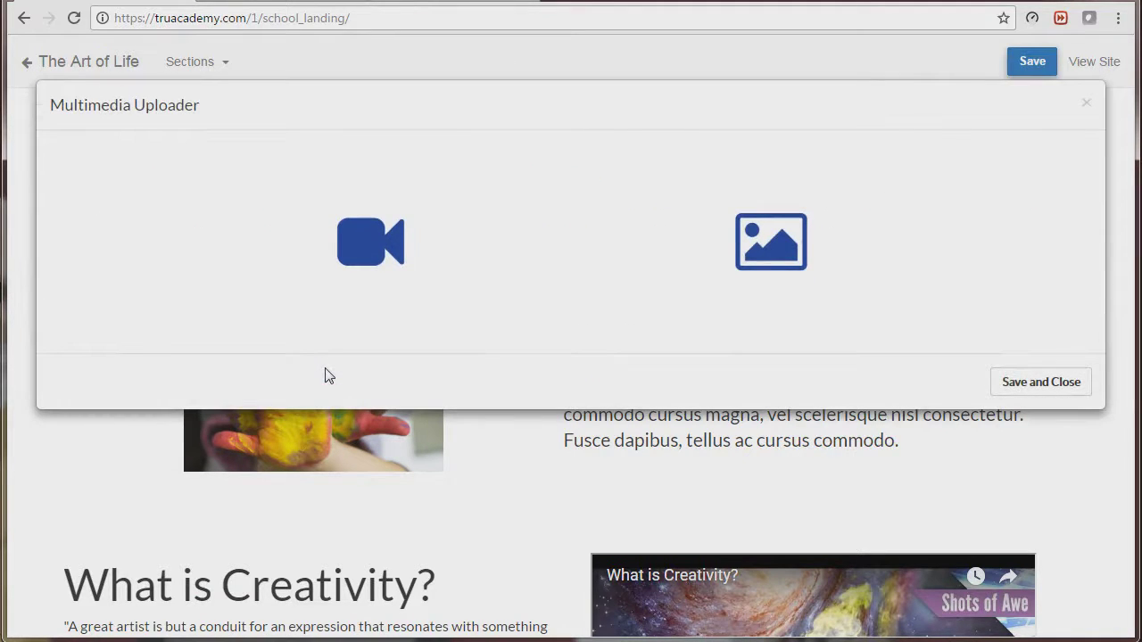
Embed the StarTalk 'The Importance of Art Education' YouTube video using its copied URL.
{"action": "left_click", "coordinate": [379, 243]}
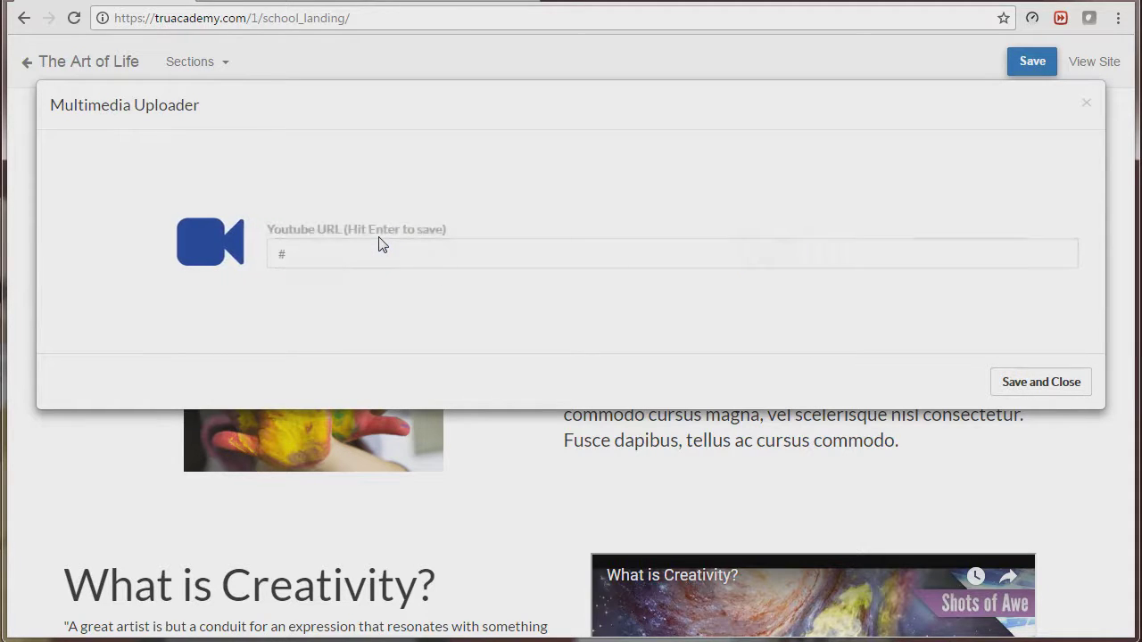
{"action": "left_click", "coordinate": [437, 247]}
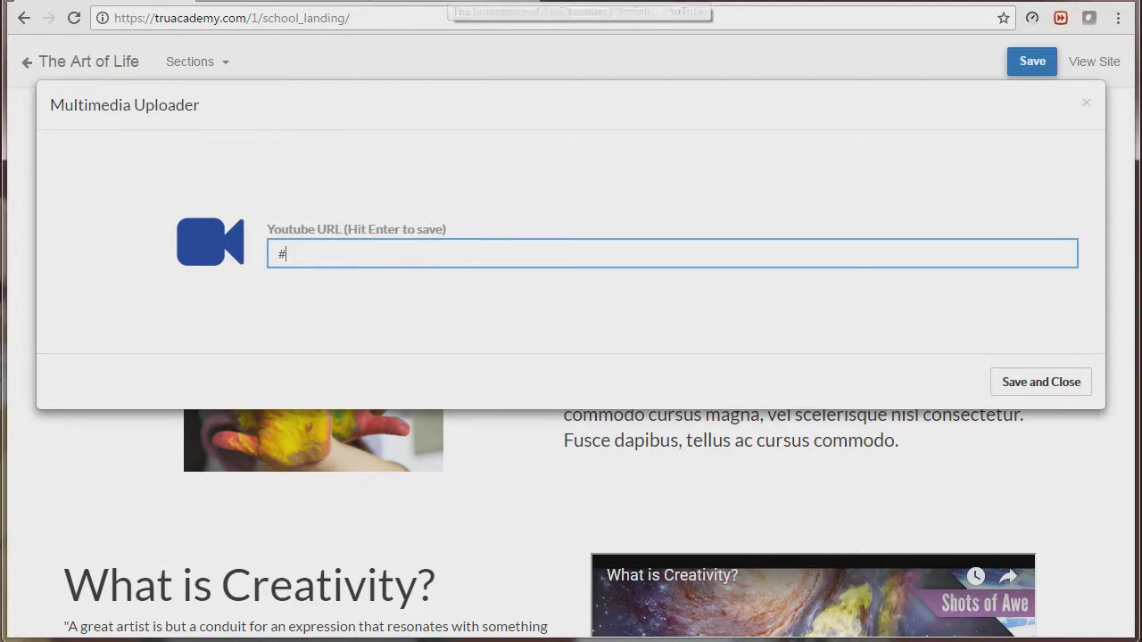
{"action": "left_click", "coordinate": [436, 16]}
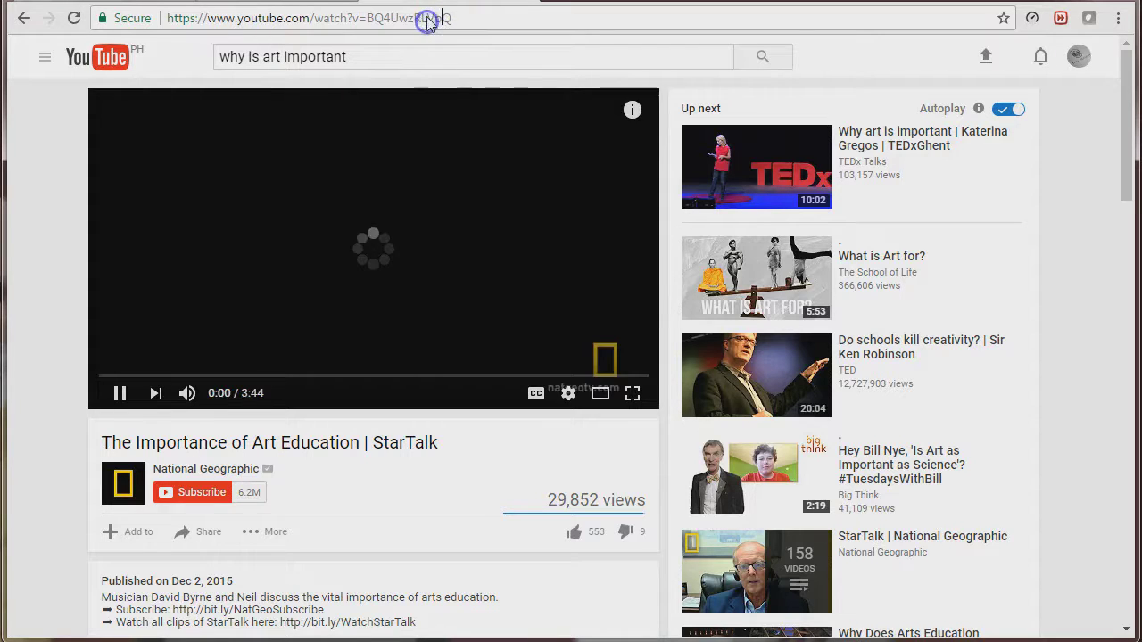
{"action": "left_click", "coordinate": [428, 19]}
{"action": "key", "text": "ctrl+Tab"}
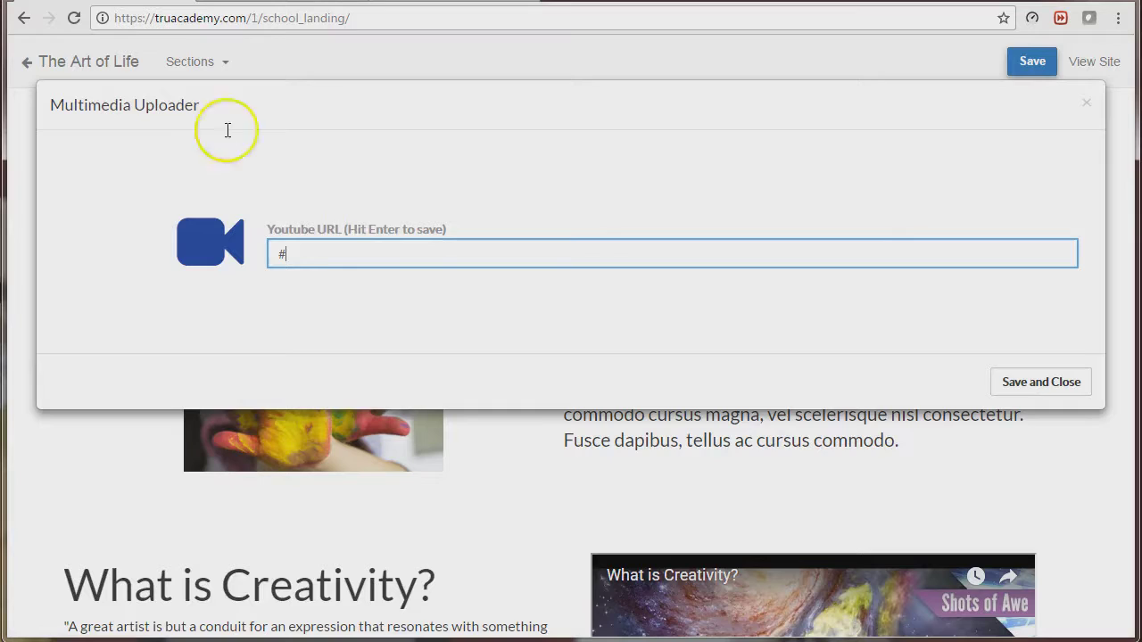
{"action": "left_click", "coordinate": [348, 254]}
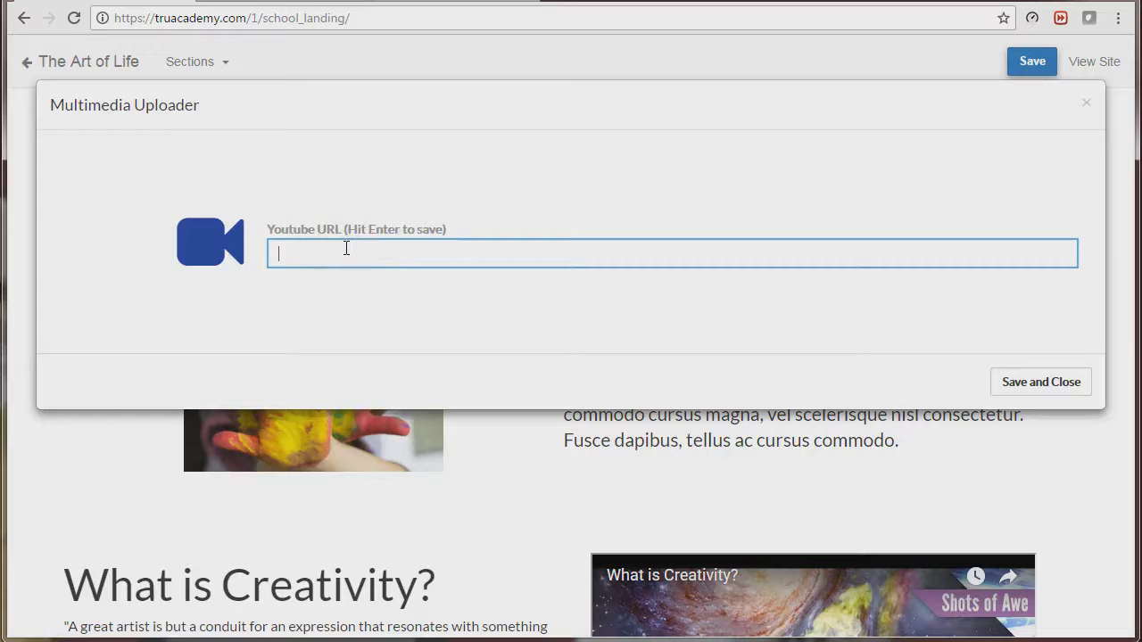
{"action": "type", "text": "https://www.youtube.com/watch?v=BQ4UwzRLVpQ"}
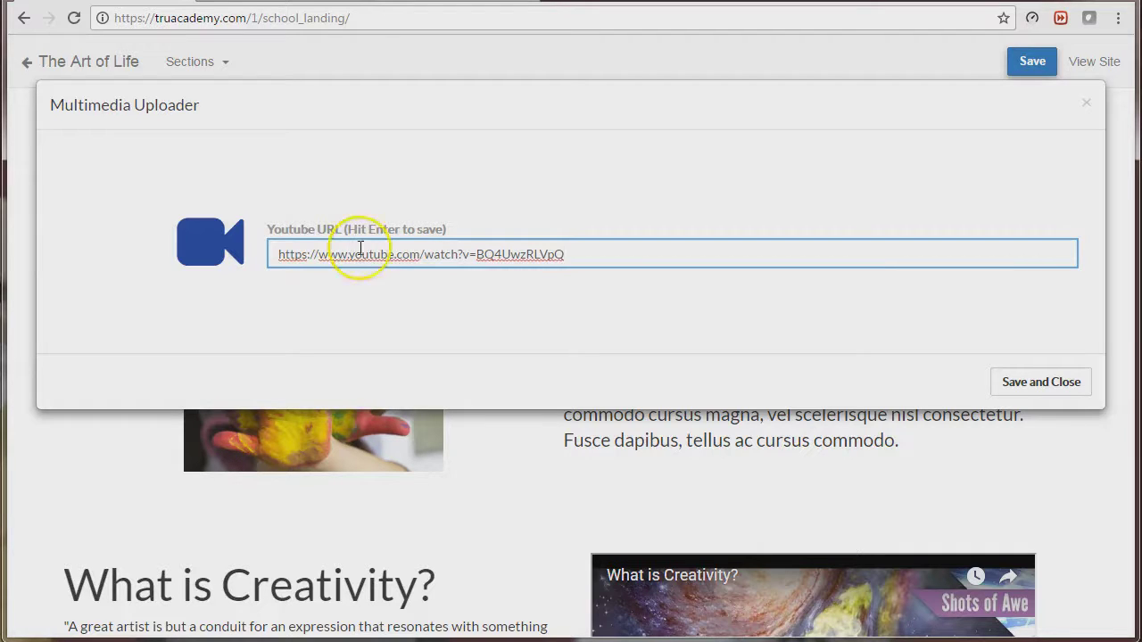
{"action": "left_click", "coordinate": [1015, 384]}
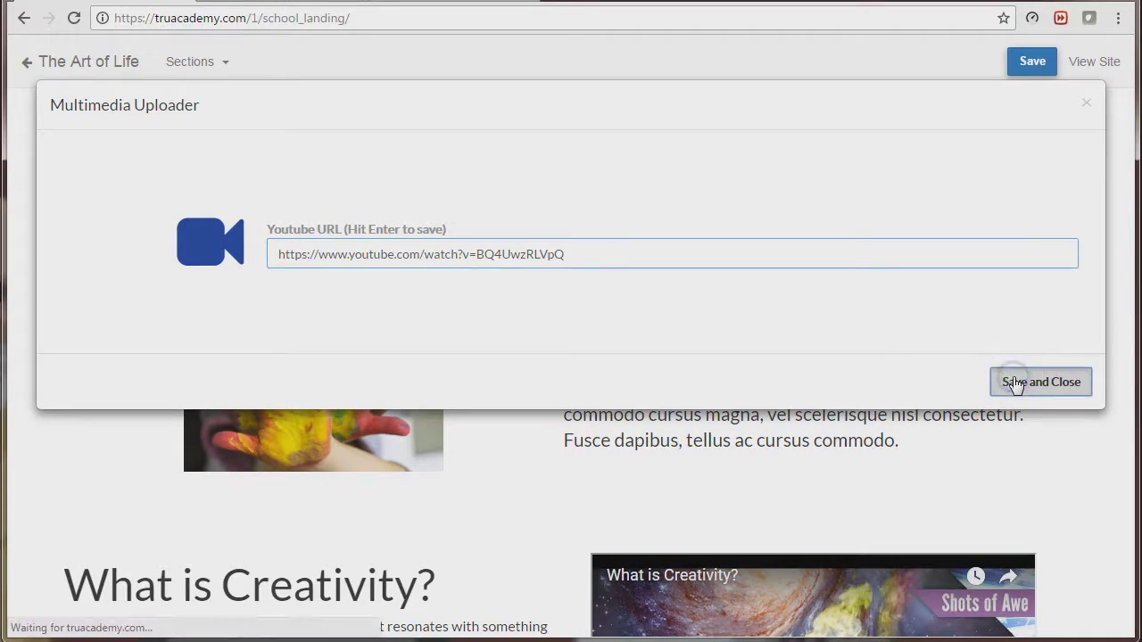
{"action": "left_click", "coordinate": [992, 381]}
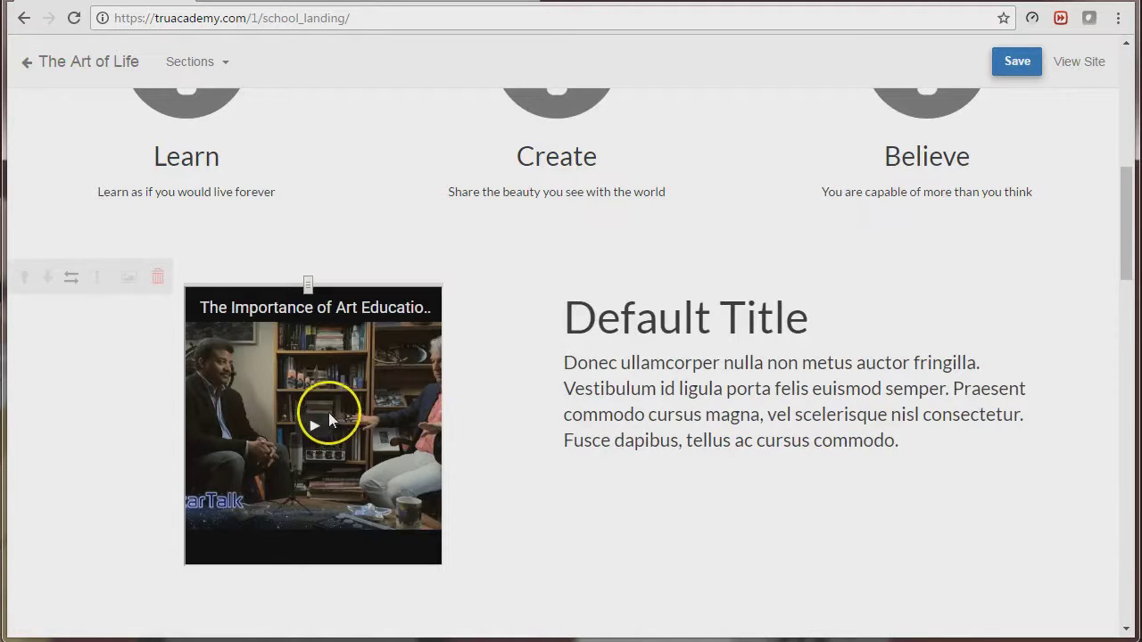
Drag the embedded StarTalk video's resize handle right so the full title shows.
{"action": "left_click_drag", "start_coordinate": [307, 284], "coordinate": [377, 296]}
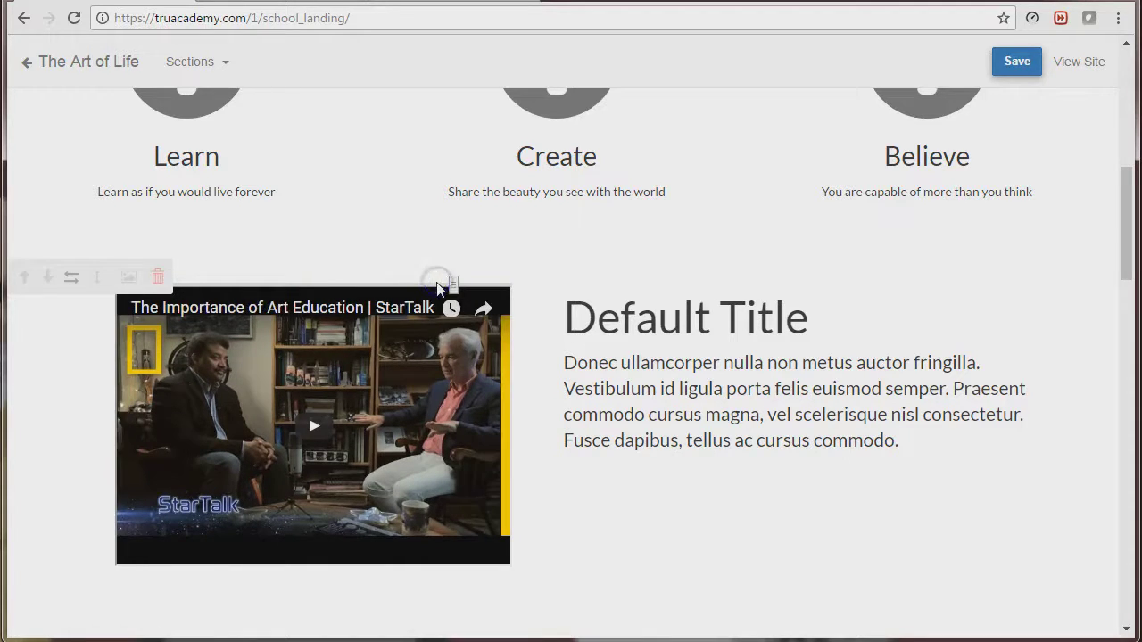
{"action": "left_click_drag", "start_coordinate": [390, 288], "coordinate": [453, 287]}
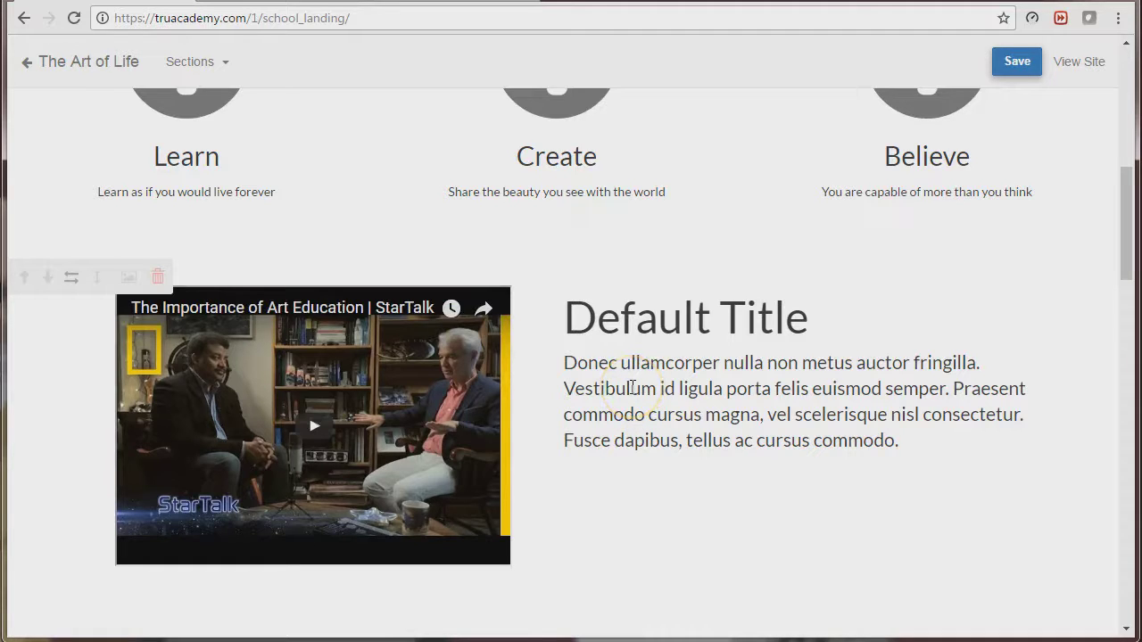
Replace the 'Default Title' heading with 'The Importance of Art' and save the page.
{"action": "left_click_drag", "start_coordinate": [565, 317], "coordinate": [819, 331]}
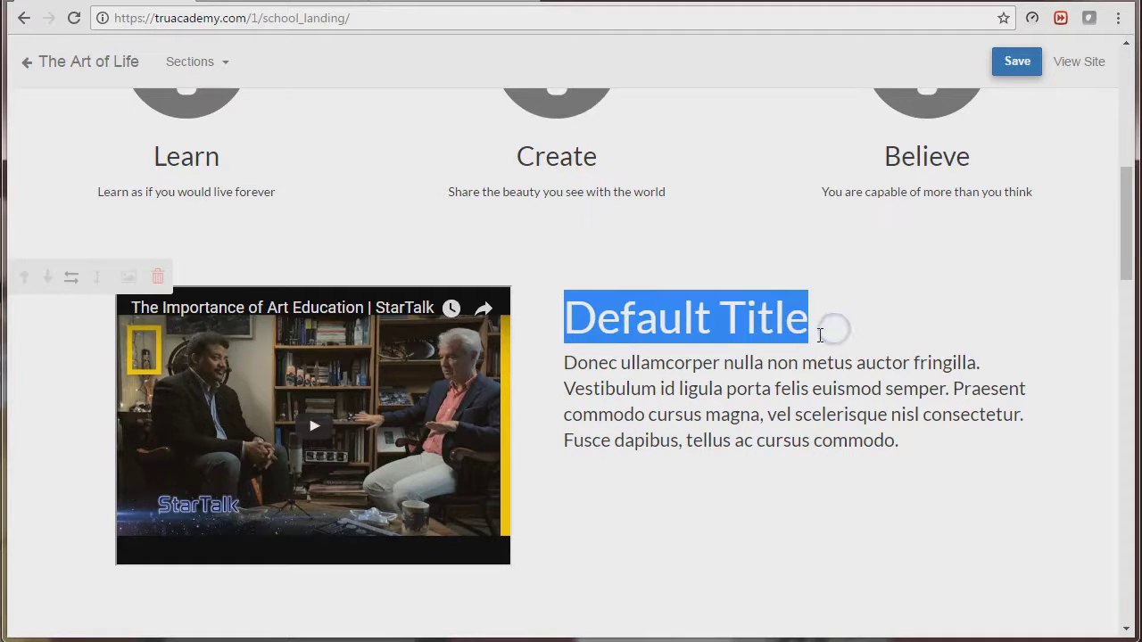
{"action": "type", "text": "The Importa"}
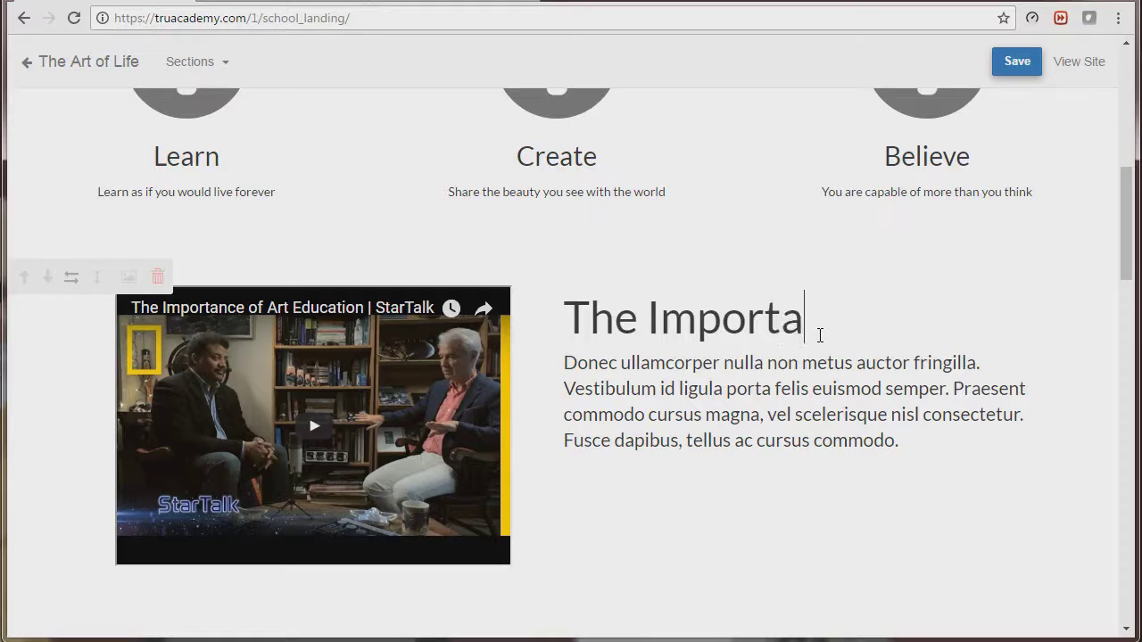
{"action": "type", "text": "nce of Art"}
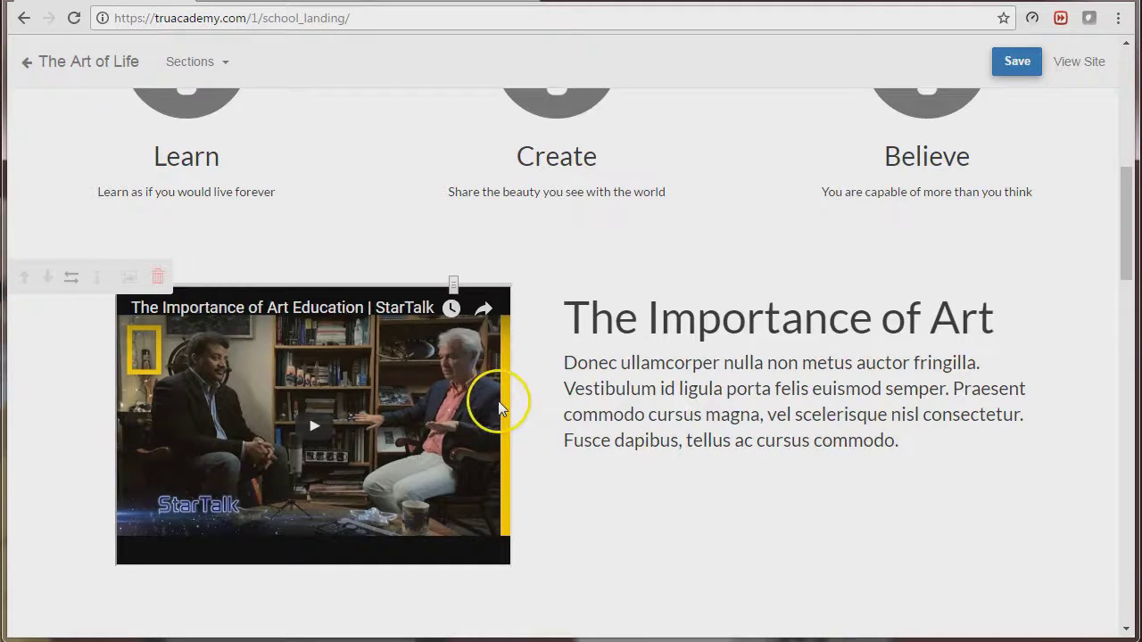
{"action": "scroll", "coordinate": [495, 406], "scroll_direction": "down", "scroll_amount": 1}
{"action": "scroll", "coordinate": [497, 411], "scroll_direction": "down", "scroll_amount": 1}
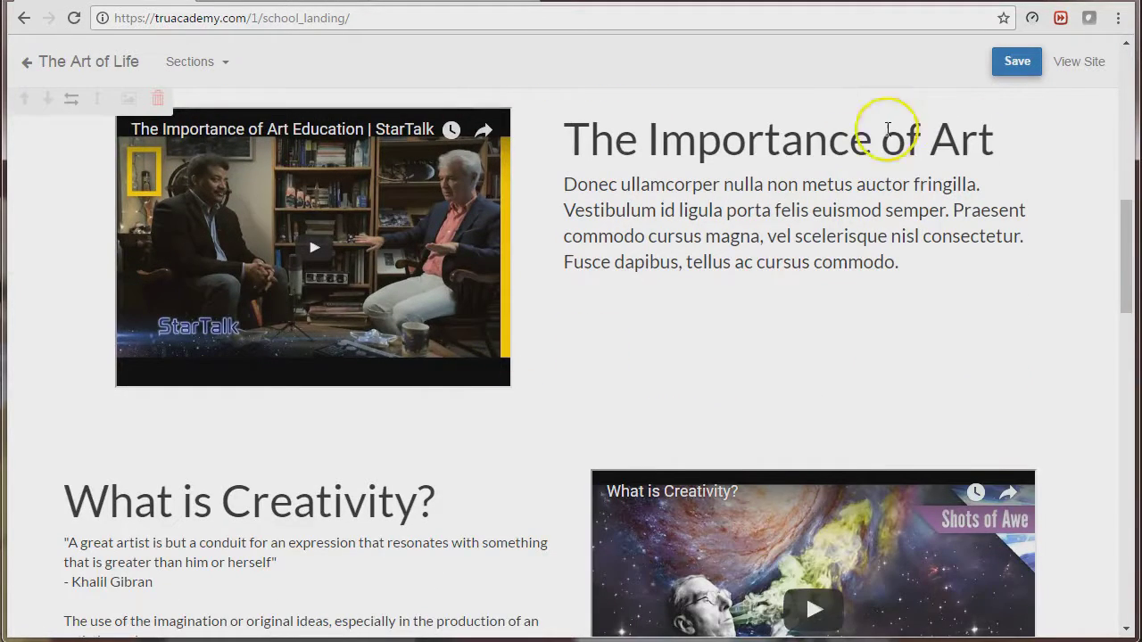
{"action": "left_click", "coordinate": [1005, 68]}
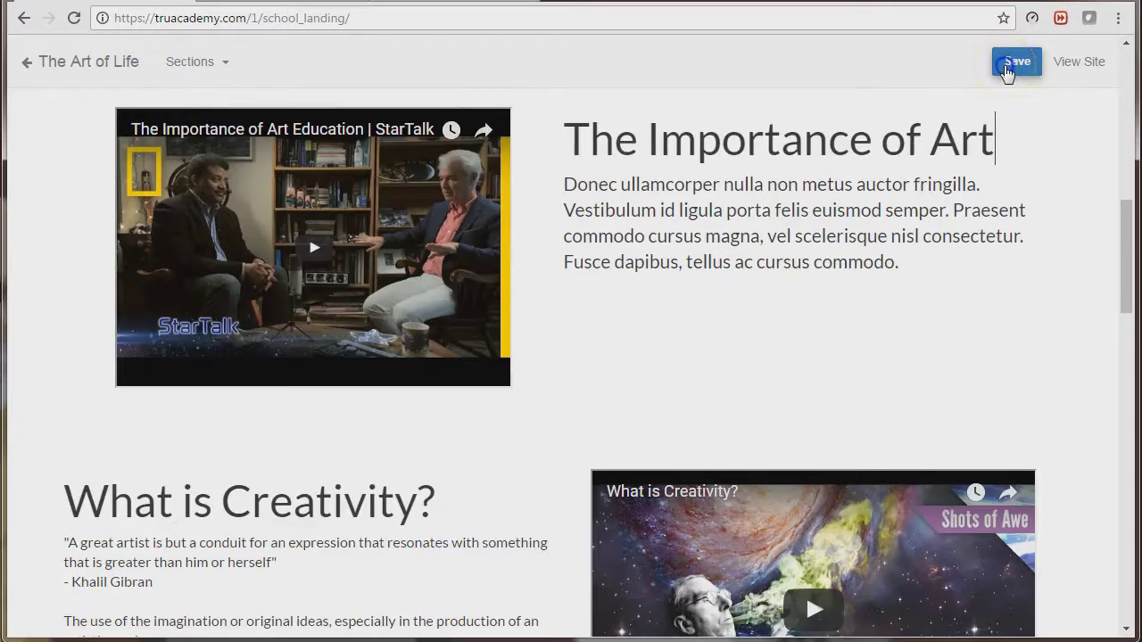